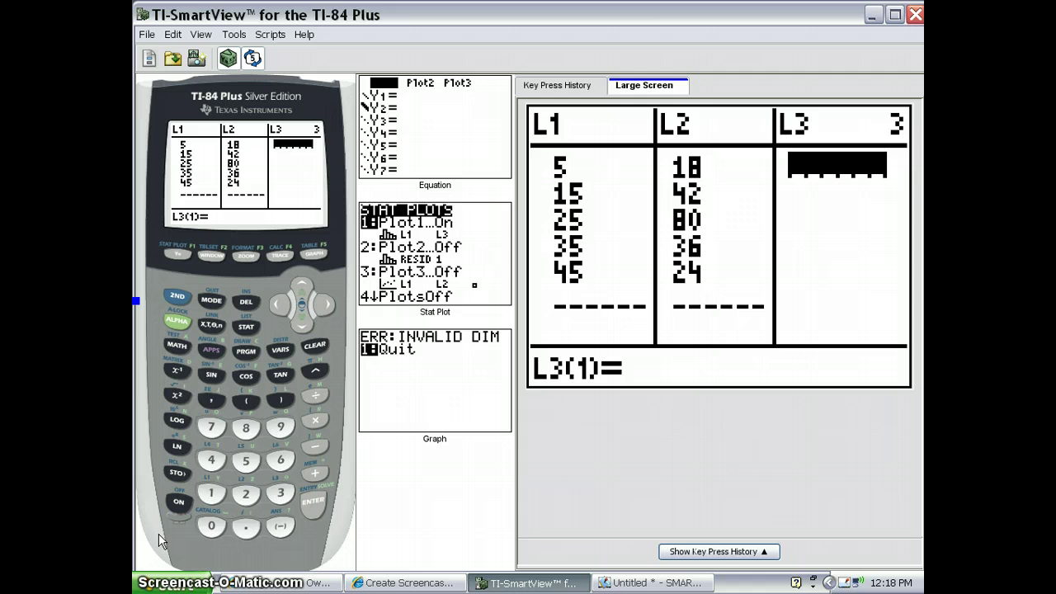
- Move onto the L3 column heading in the list editor so the entry line reads L3 =
click(301, 283)
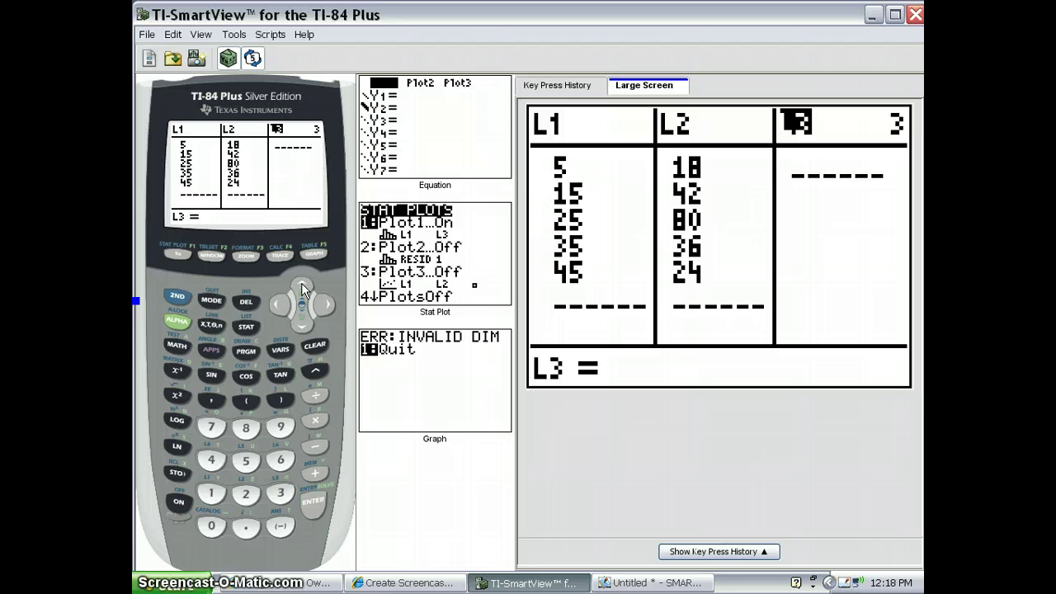
- Begin the L3 formula as L2/ and bring up the LIST menu
click(179, 295)
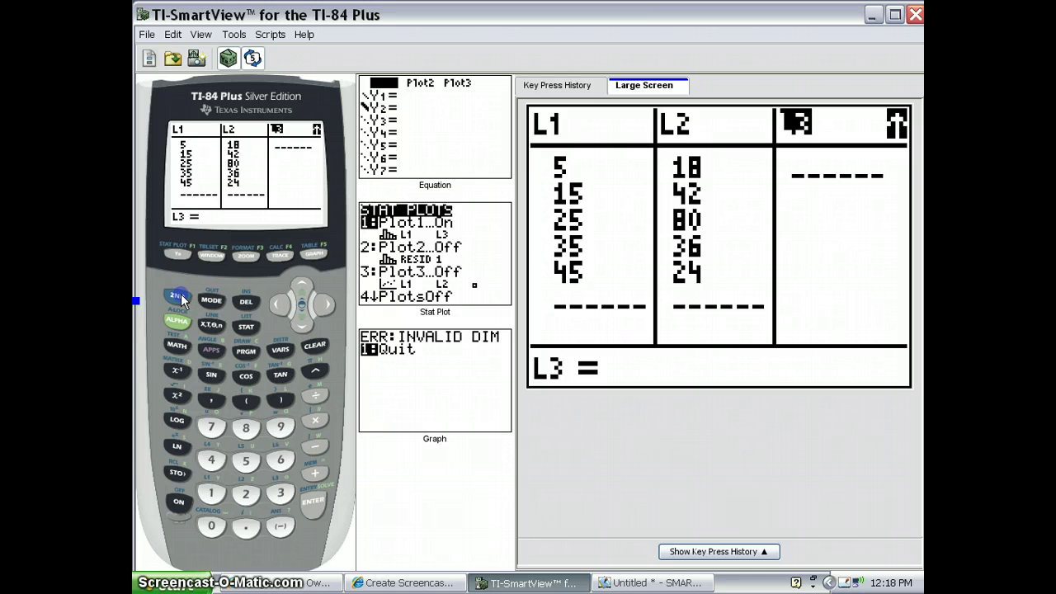
click(243, 495)
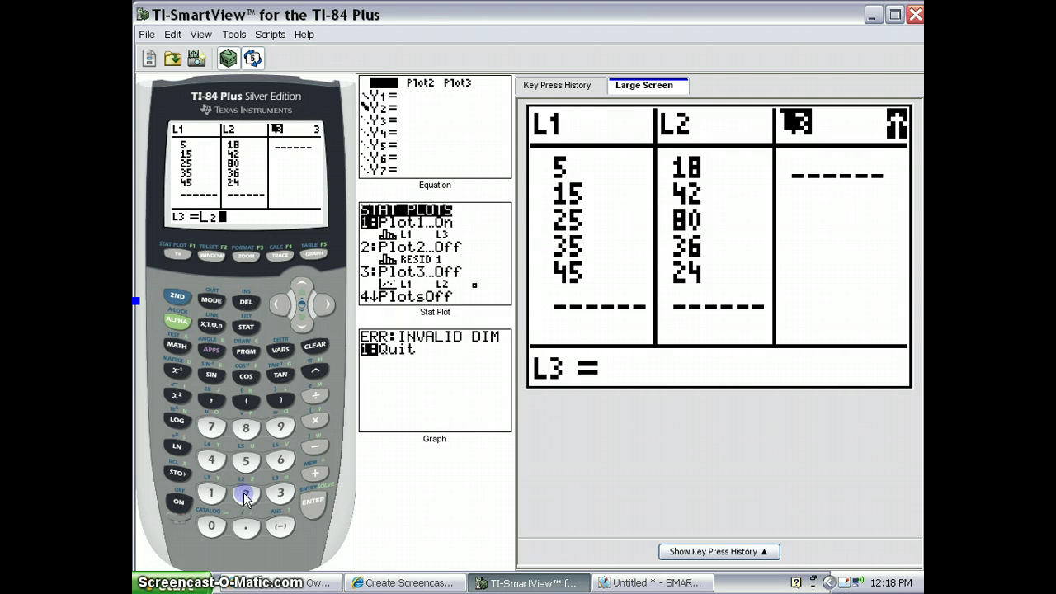
click(315, 396)
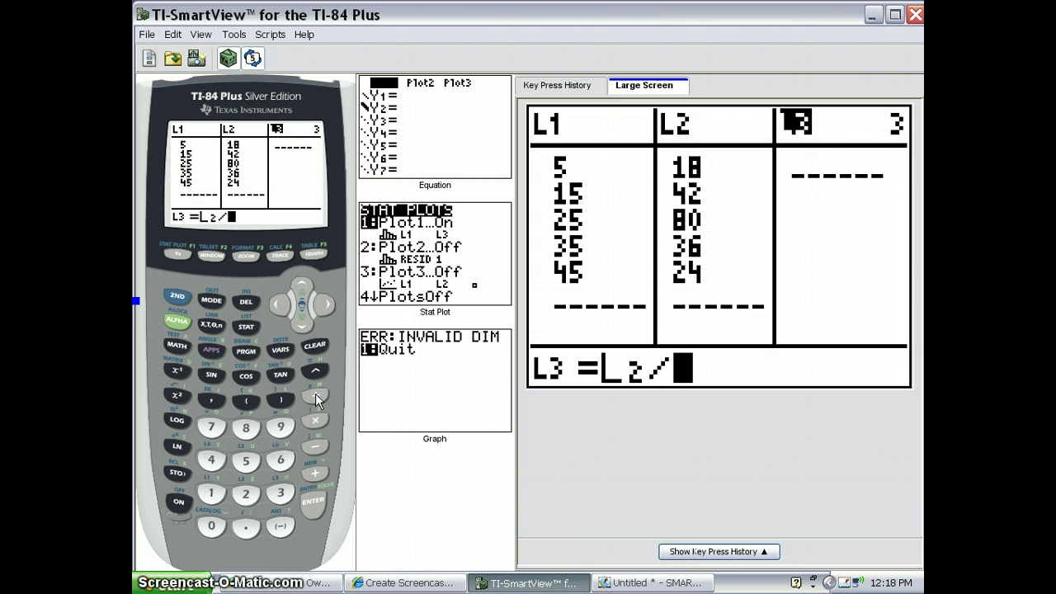
click(175, 297)
click(240, 328)
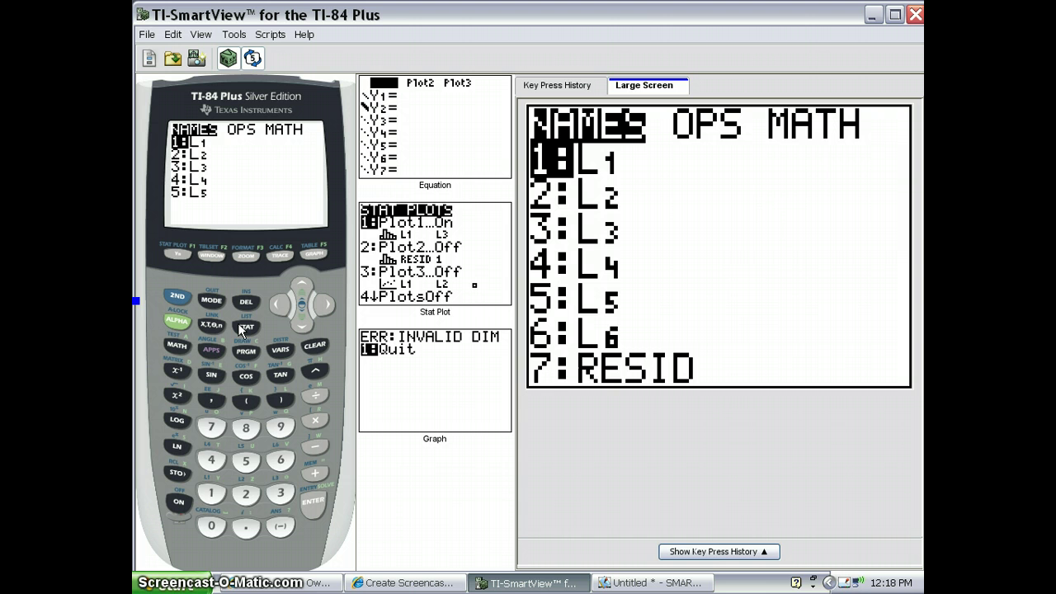
- Insert sum(L2) from LIST MATH so L3's formula reads L2/sum(L2)
click(321, 307)
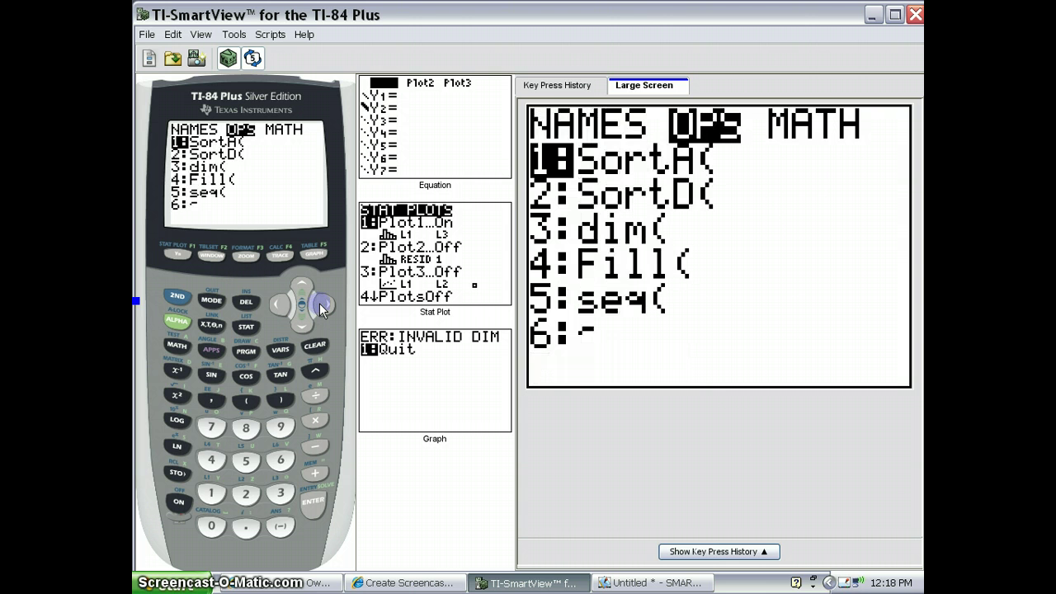
click(321, 307)
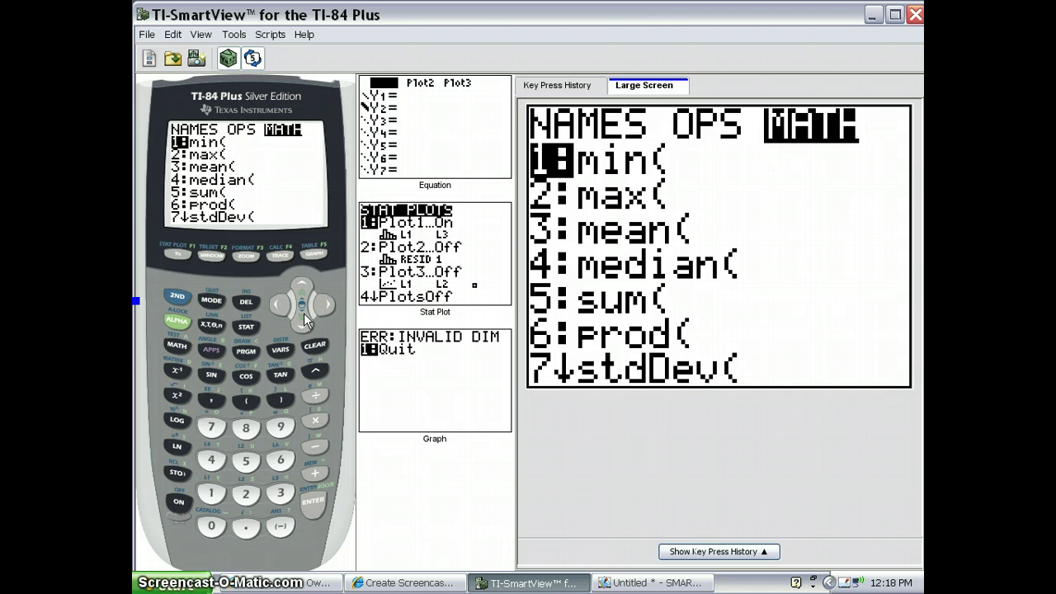
click(301, 324)
click(301, 325)
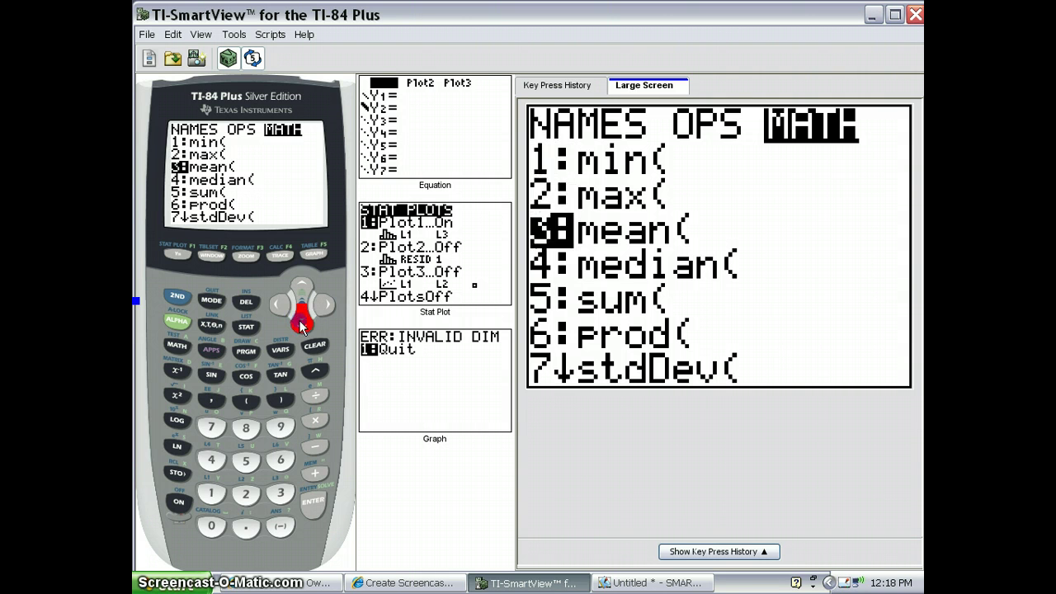
click(301, 324)
click(301, 325)
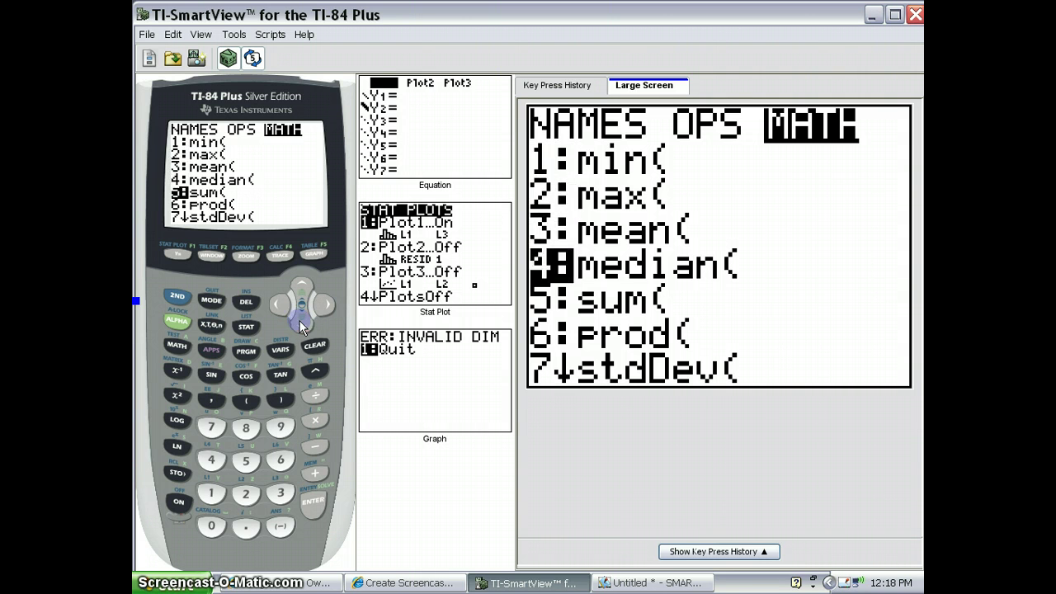
click(313, 504)
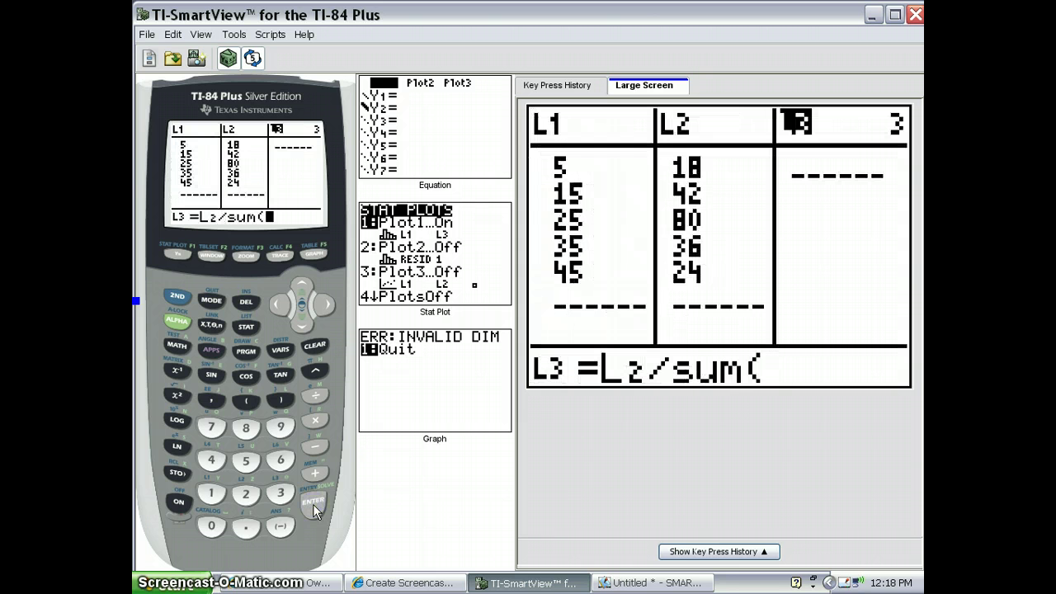
click(178, 297)
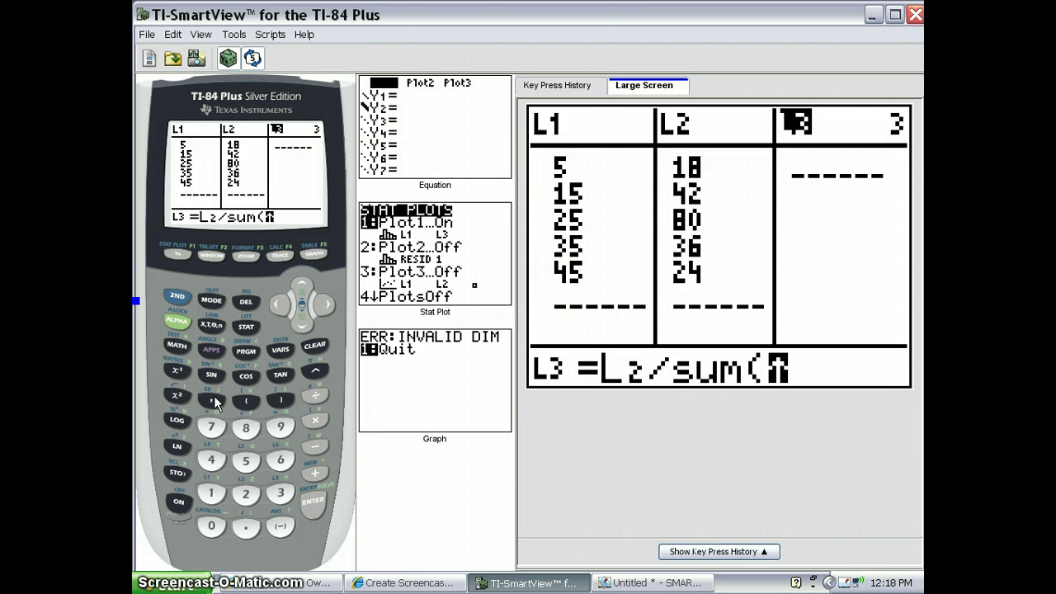
click(246, 493)
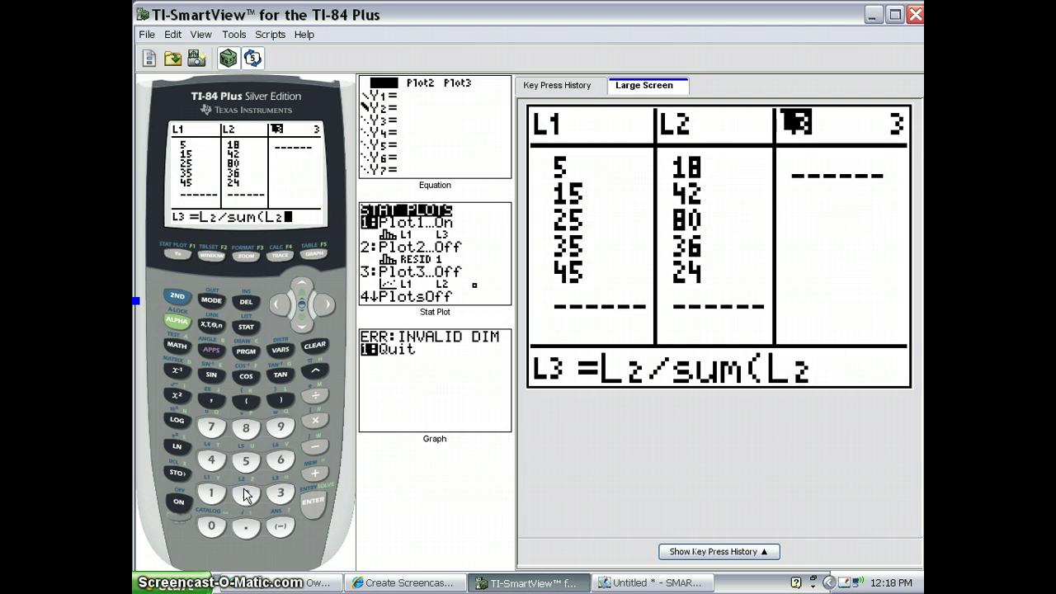
click(283, 401)
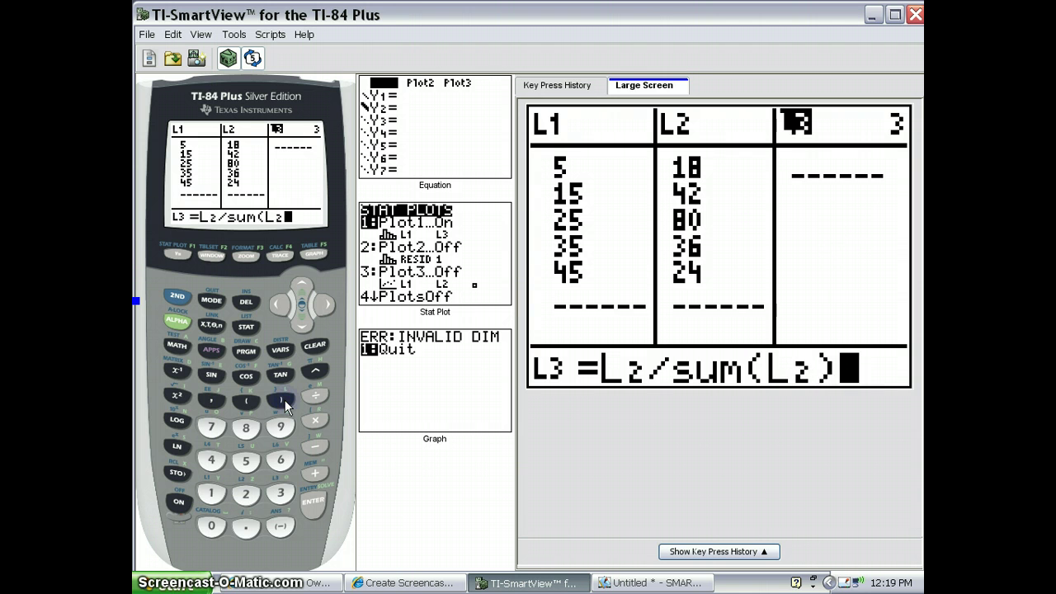
- Evaluate L3 to .09, .21, .4, .18, .12 and bring up the WINDOW settings
click(320, 497)
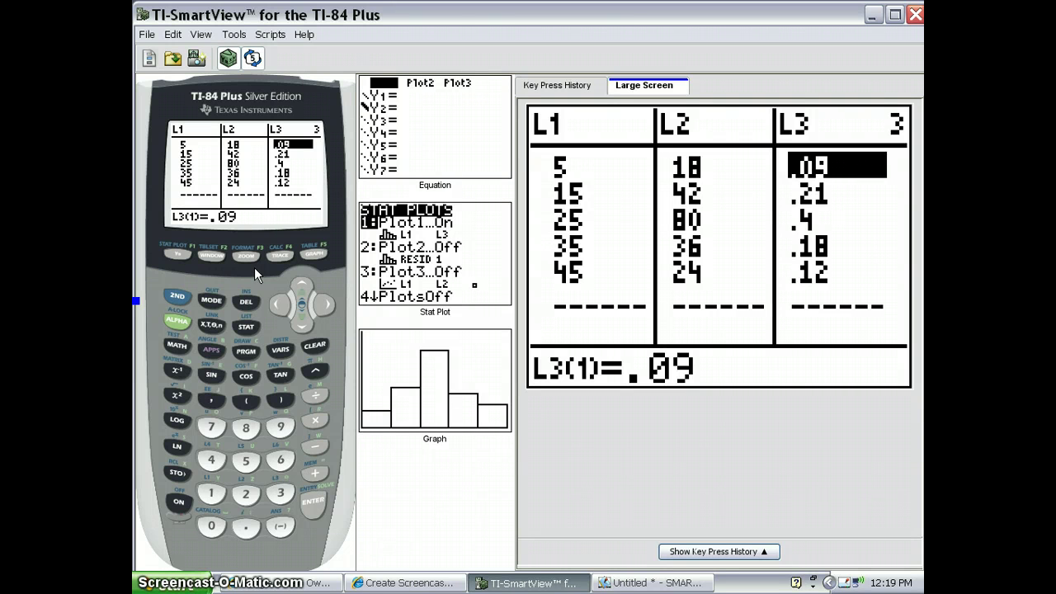
click(215, 254)
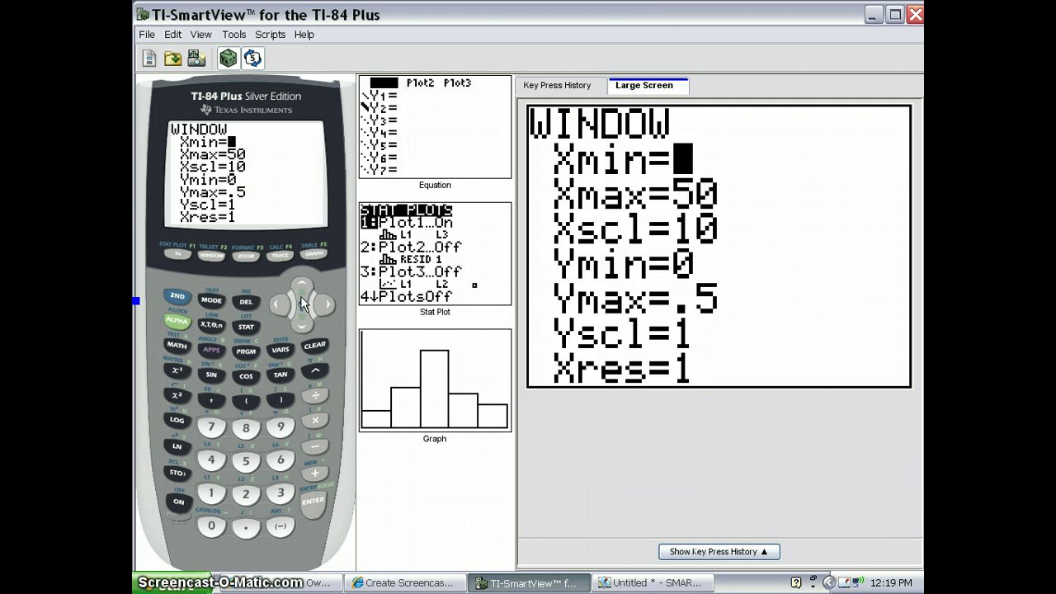
- Set Ymin to 0 and Ymax to 1 in the window settings
click(302, 325)
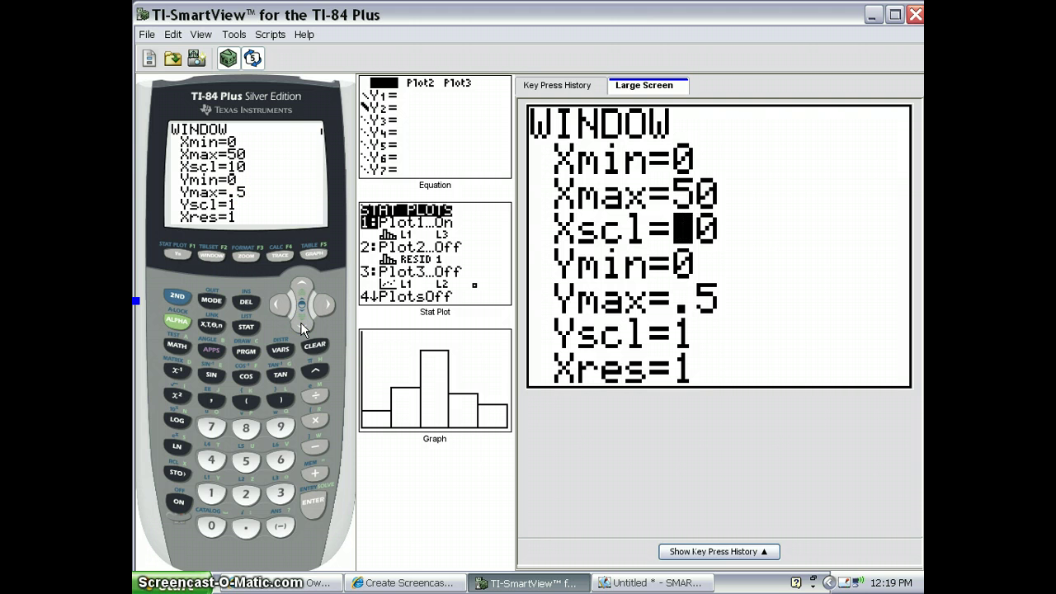
click(302, 326)
text(0)
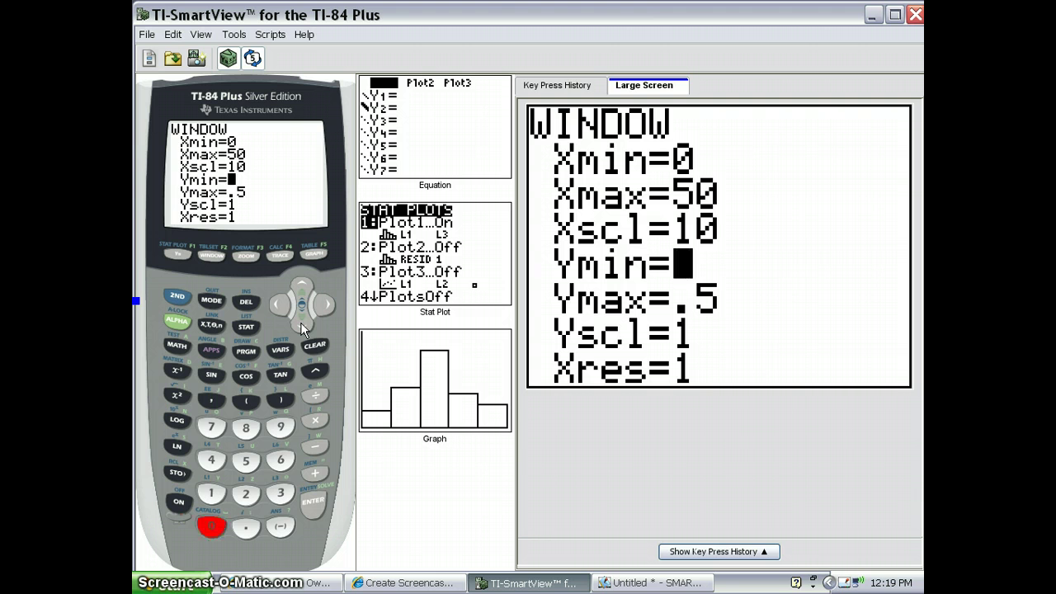
click(302, 325)
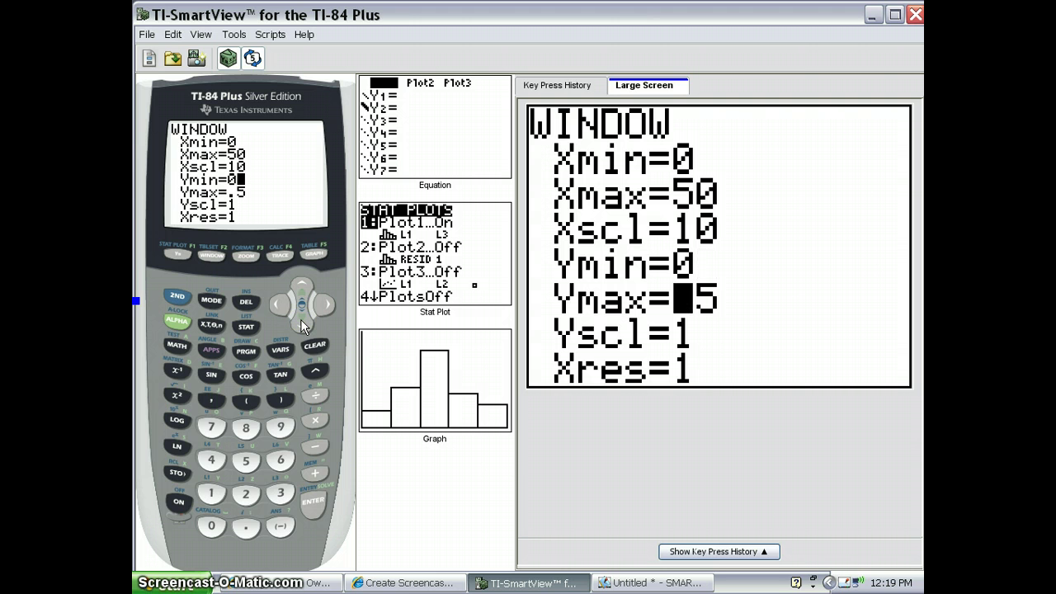
text(1)
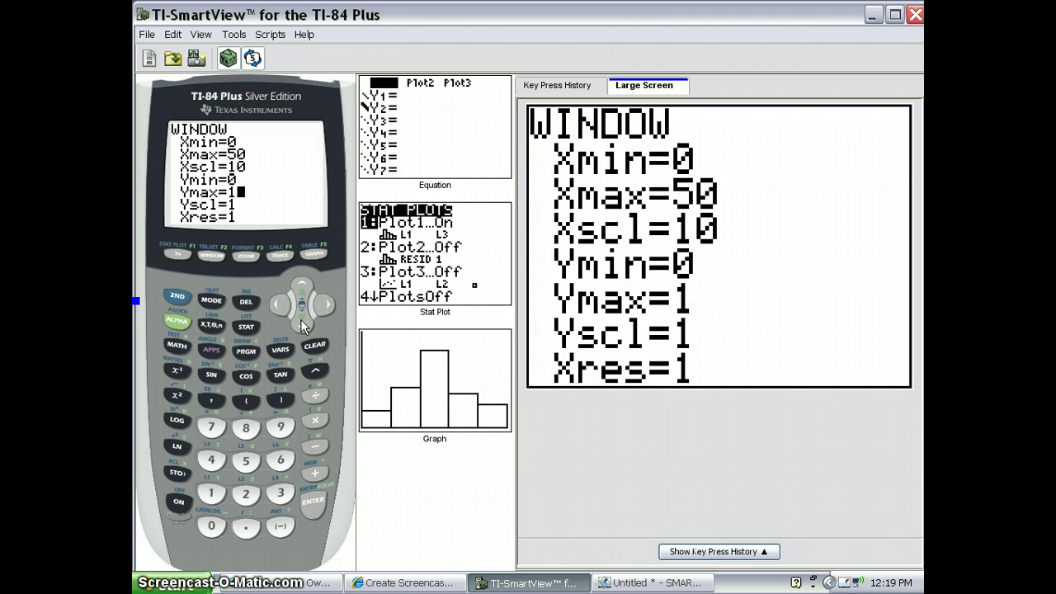
- Graph the L1/L3 histogram and trace its first bar, reading min=0, max<10, n=.09
click(314, 255)
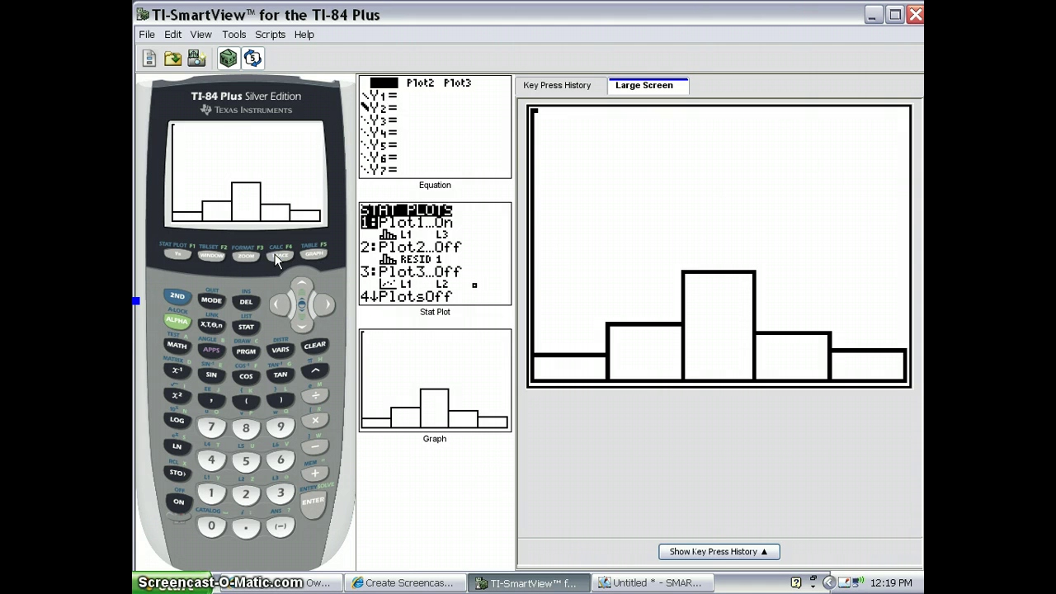
click(278, 256)
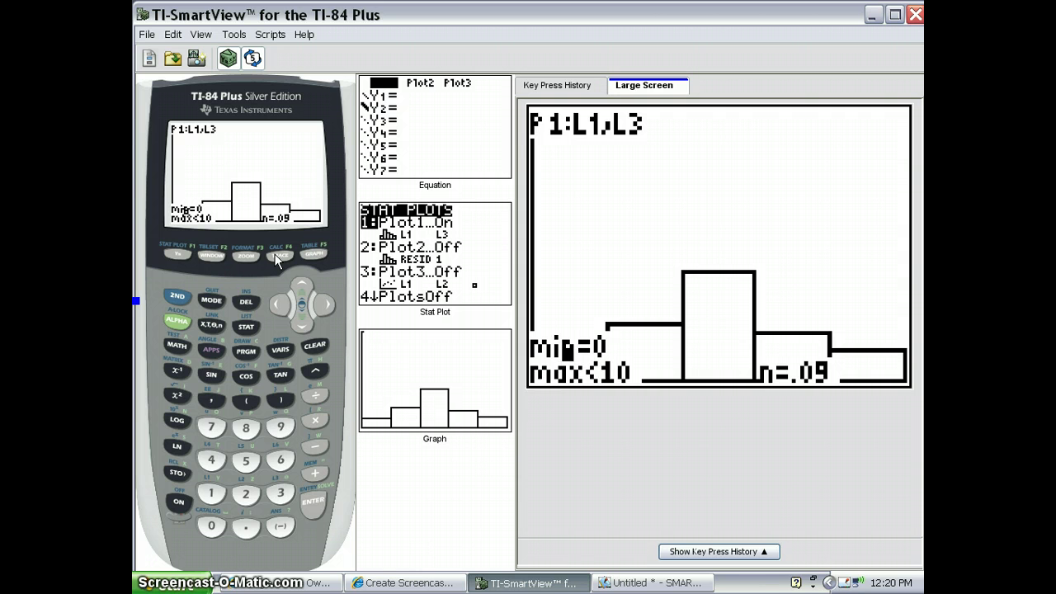
- Change Ymin to -.5 in the window settings and redraw the histogram
click(212, 255)
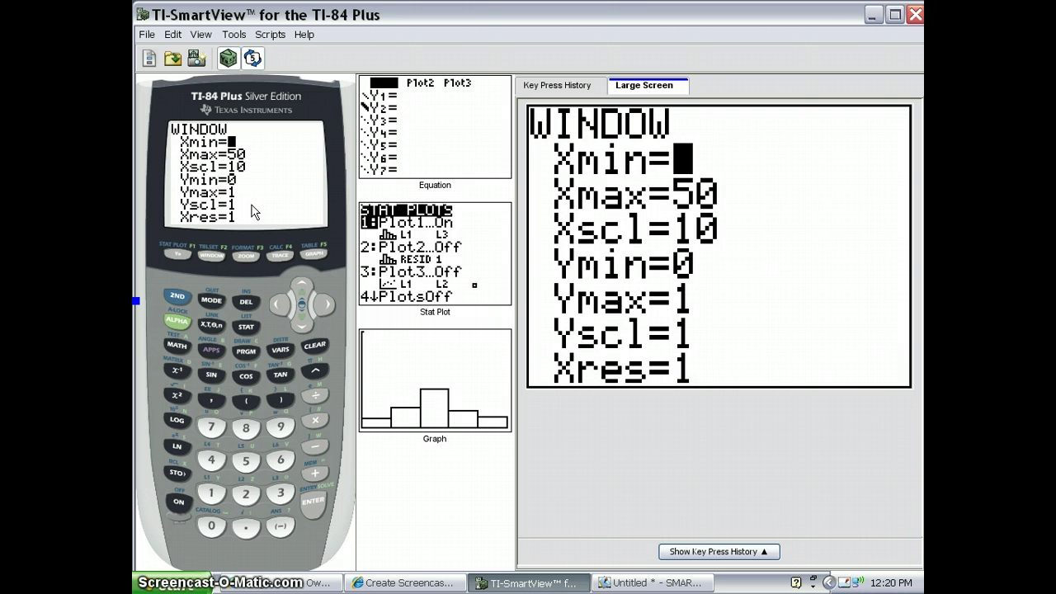
click(302, 324)
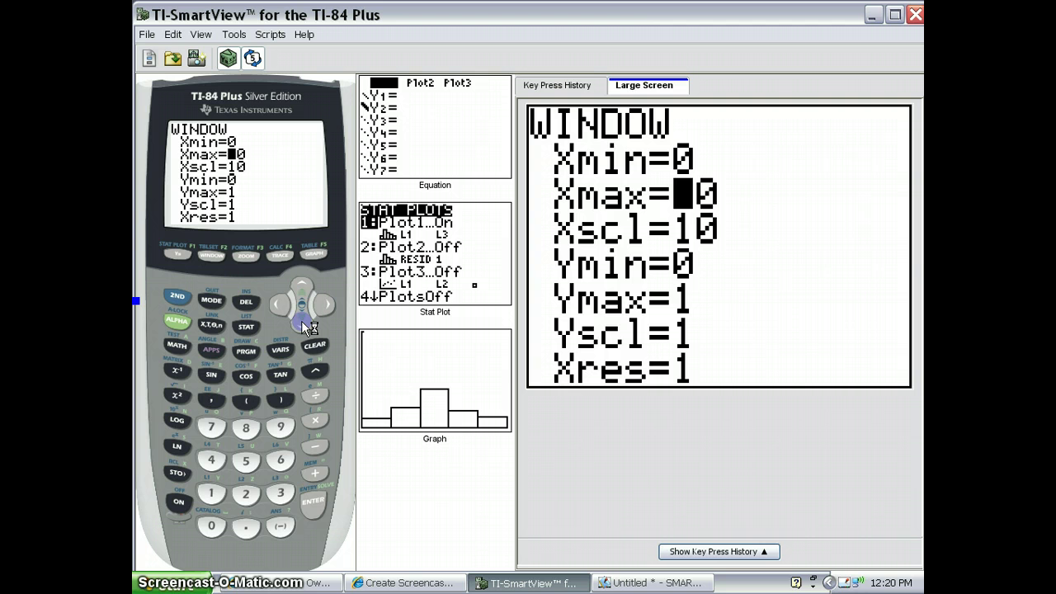
click(305, 326)
click(305, 326)
click(306, 325)
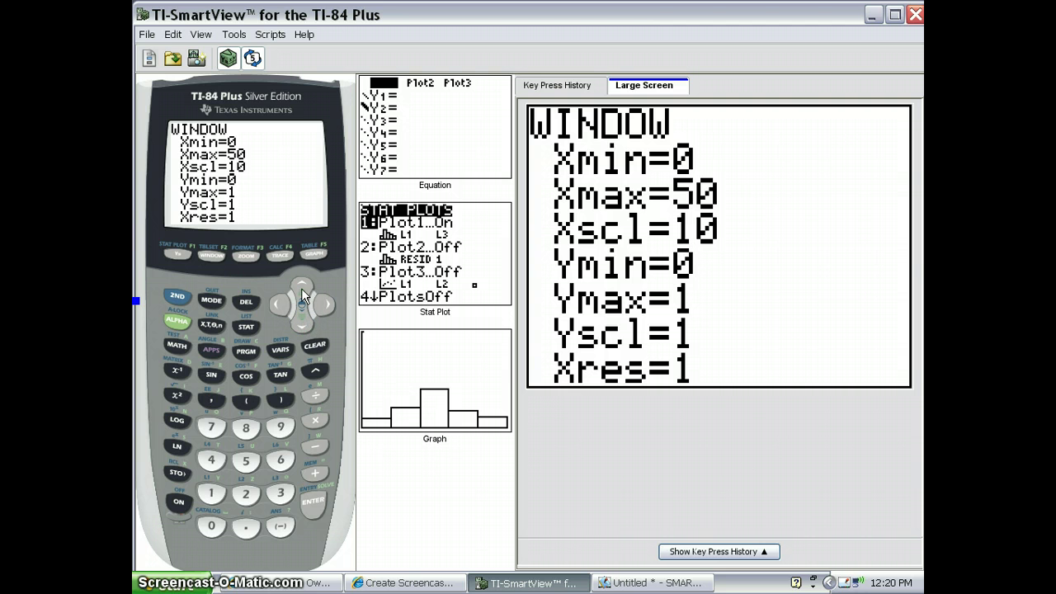
click(301, 281)
click(280, 526)
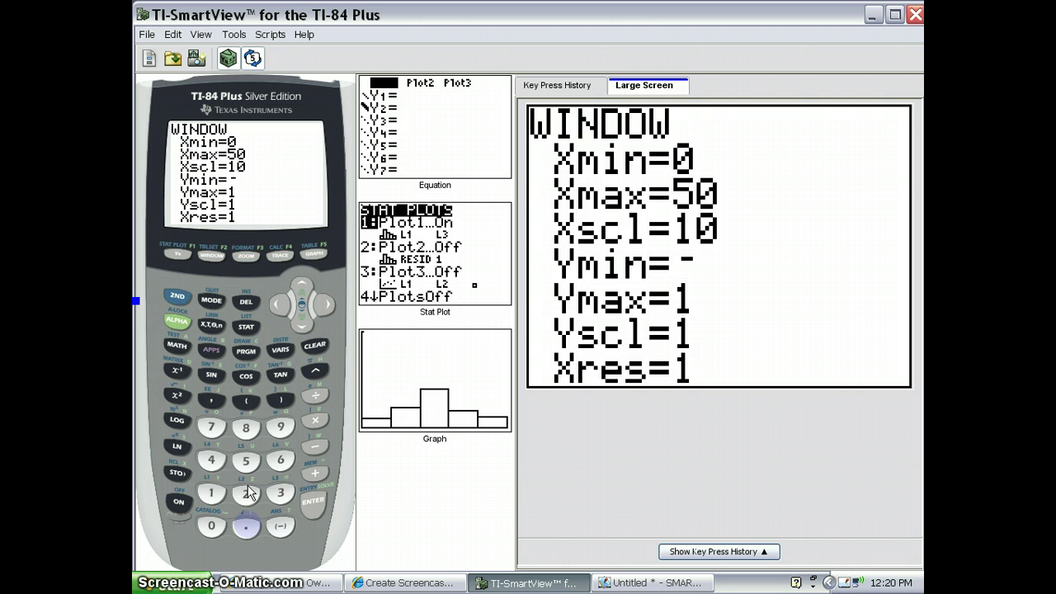
click(245, 526)
click(245, 461)
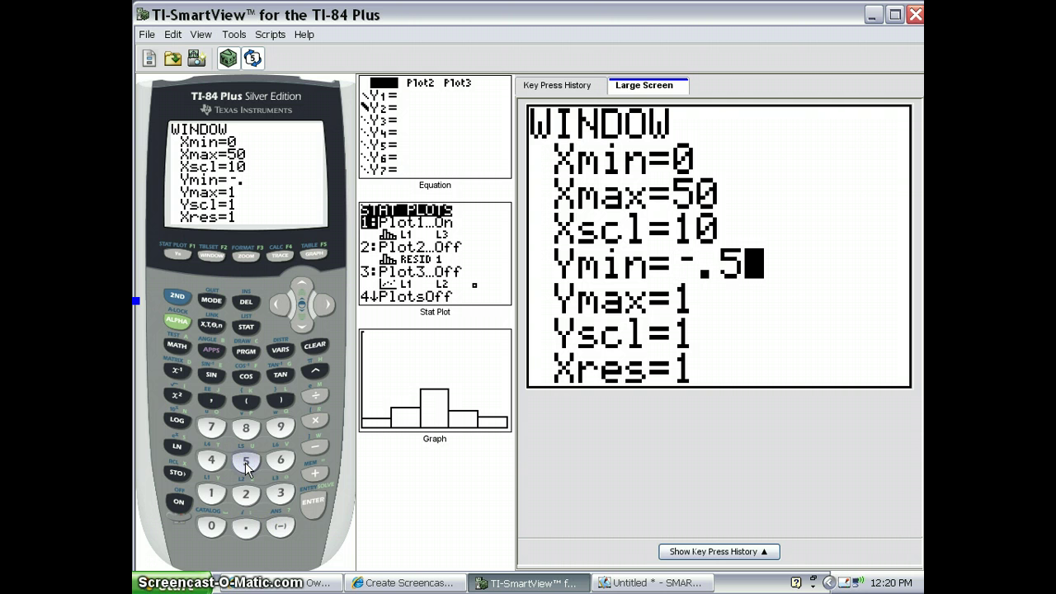
click(311, 255)
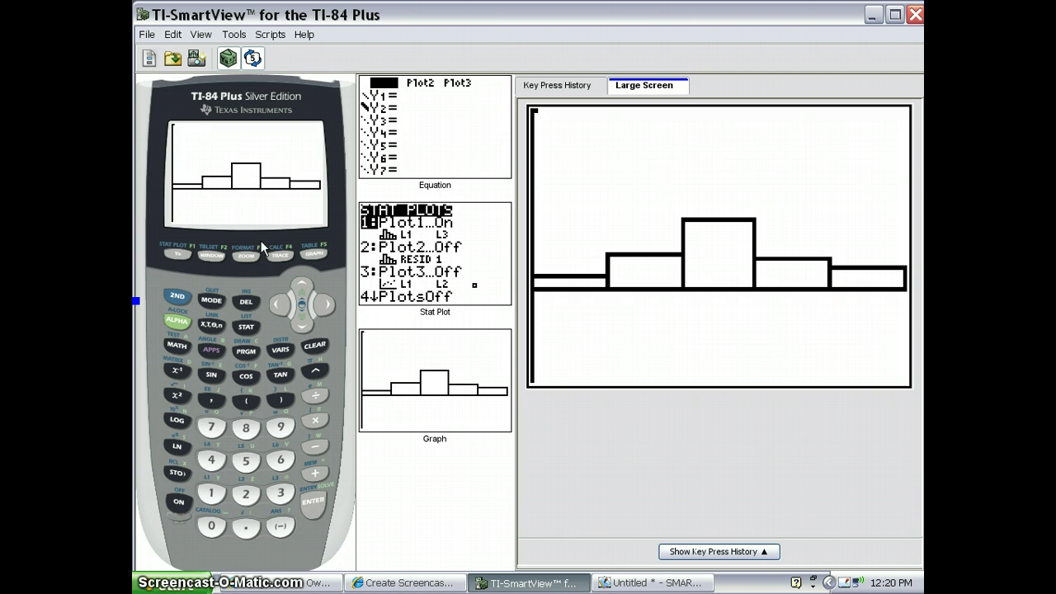
- Trace the redrawn histogram to the second bar, reading min=10, max<20, n=.21
click(279, 257)
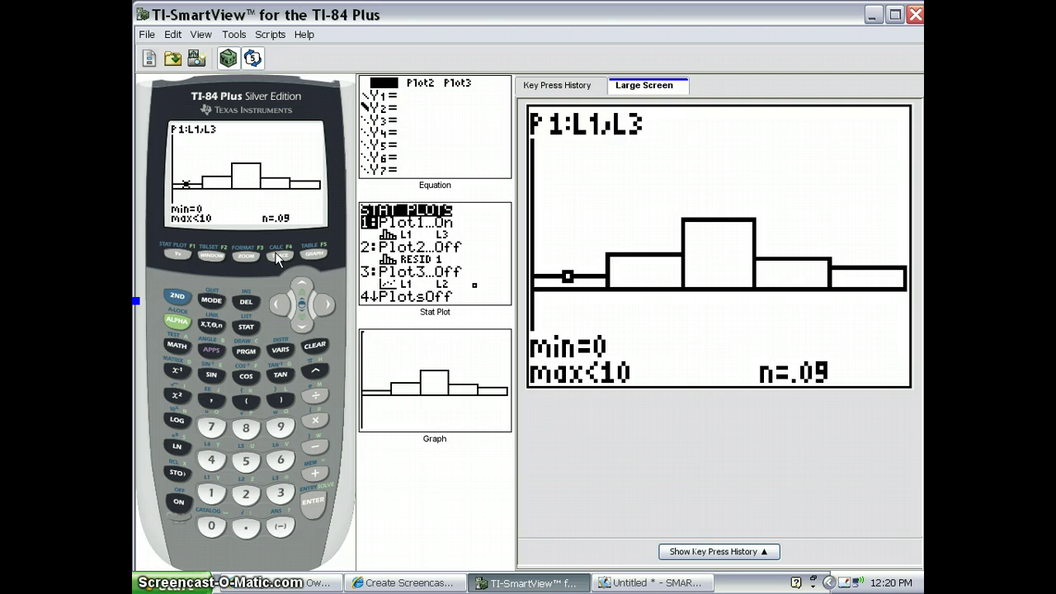
click(325, 299)
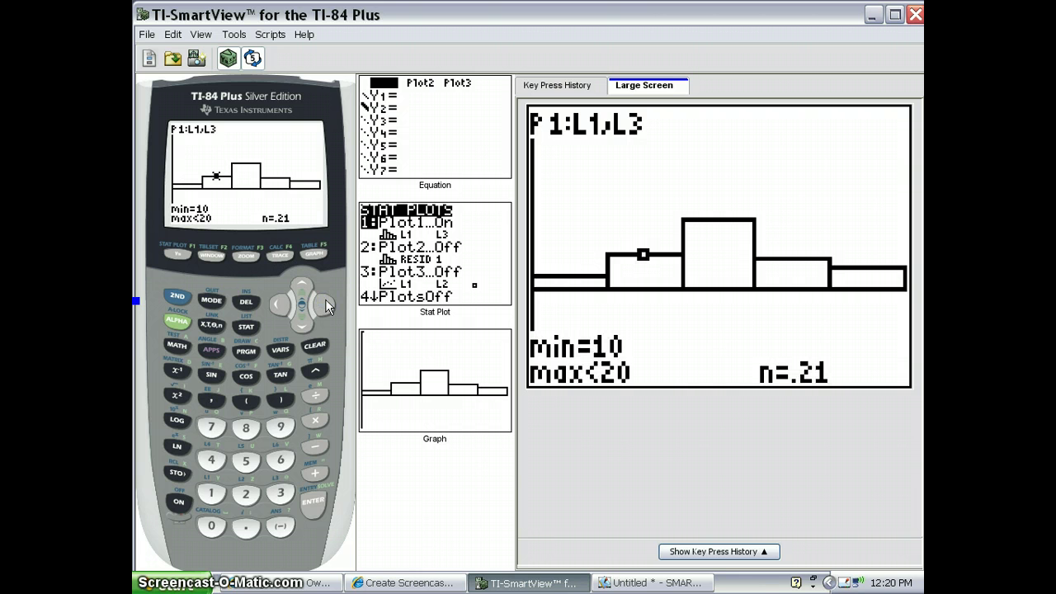